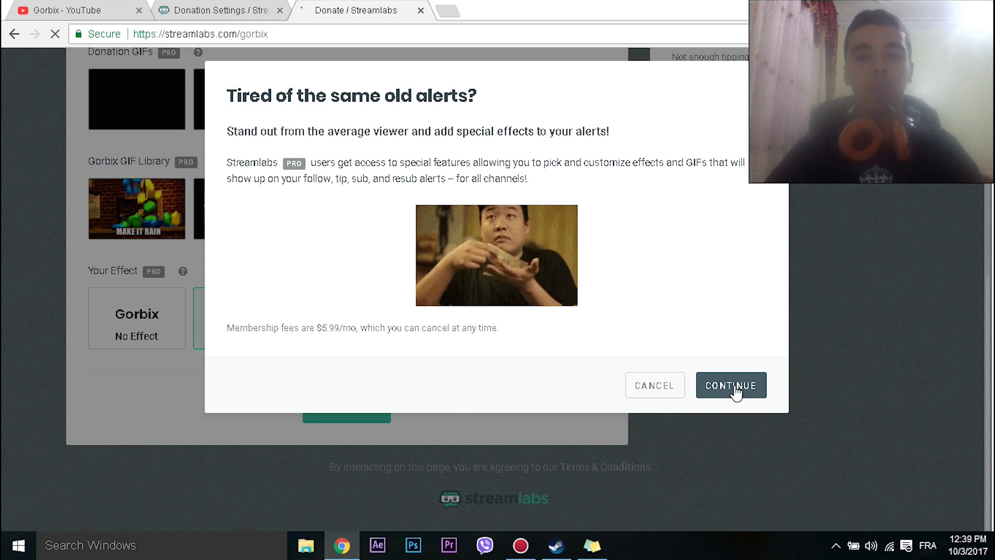
# - Continue past the 'Tired of the same old alerts?' Pro offer so the card payment form appears
pyautogui.click(731, 385)
pyautogui.scroll(-2, 442, 320)
pyautogui.scroll(-1, 446, 332)
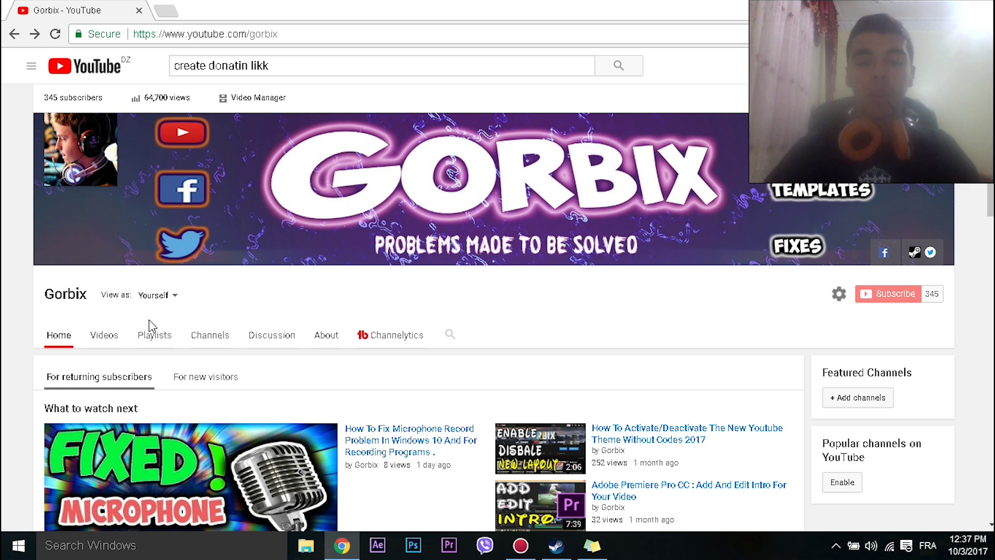
# - Load streamlabs.com in a new tab and go to its login page
pyautogui.click(166, 11)
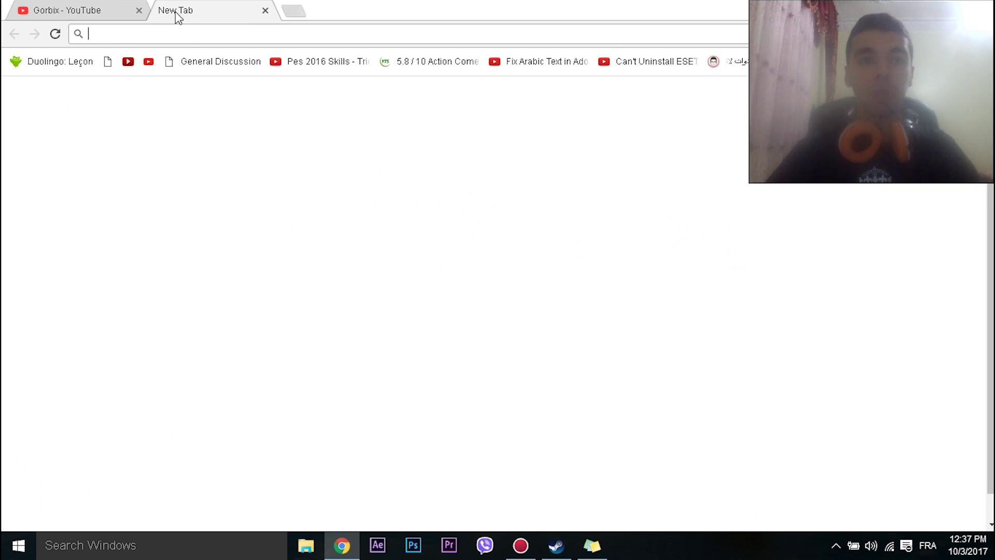
pyautogui.write('streamlabs.com')
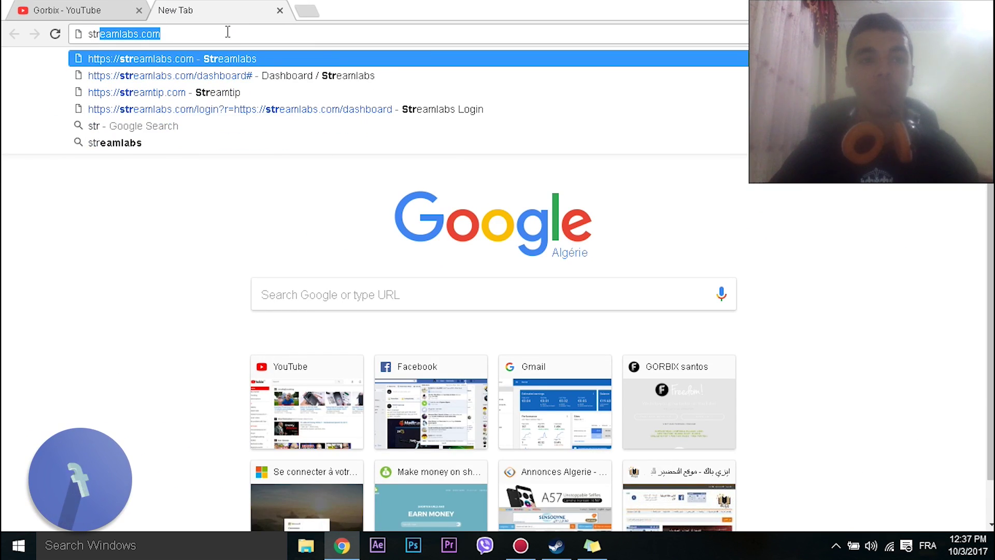
pyautogui.press('Return')
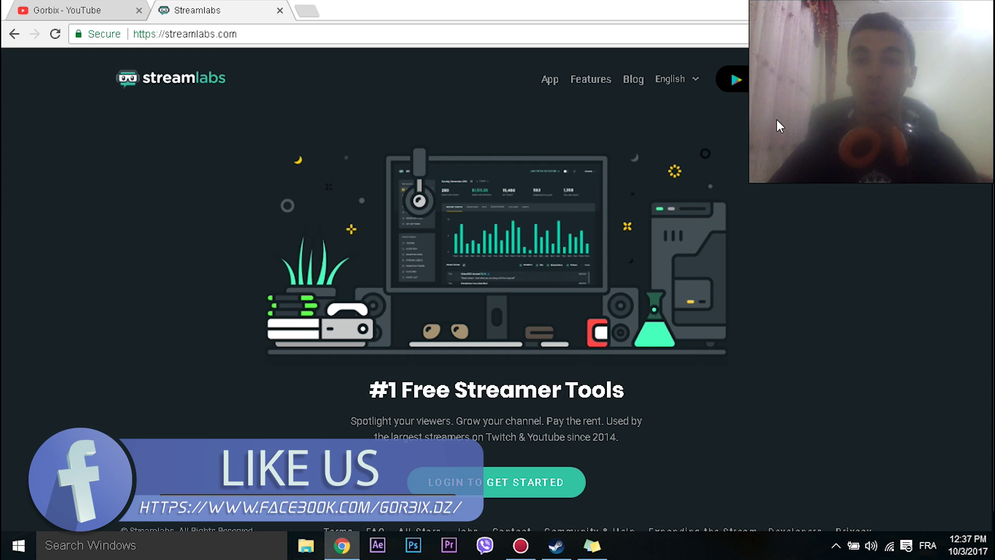
pyautogui.click(841, 80)
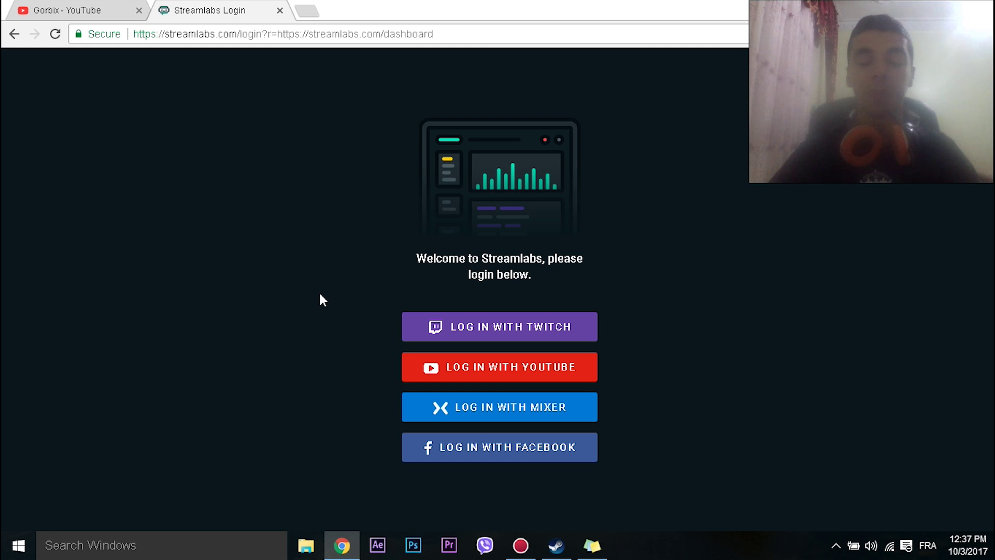
# - Log in with YouTube using the channel's Google account, view consent in English (United States), and allow access
pyautogui.click(507, 375)
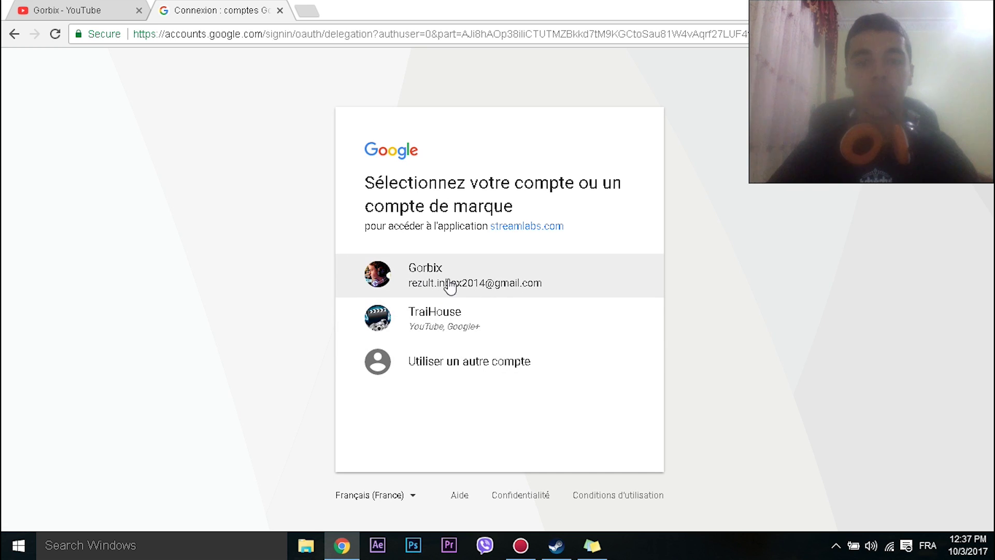
pyautogui.moveTo(462, 283); pyautogui.dragTo(335, 267)
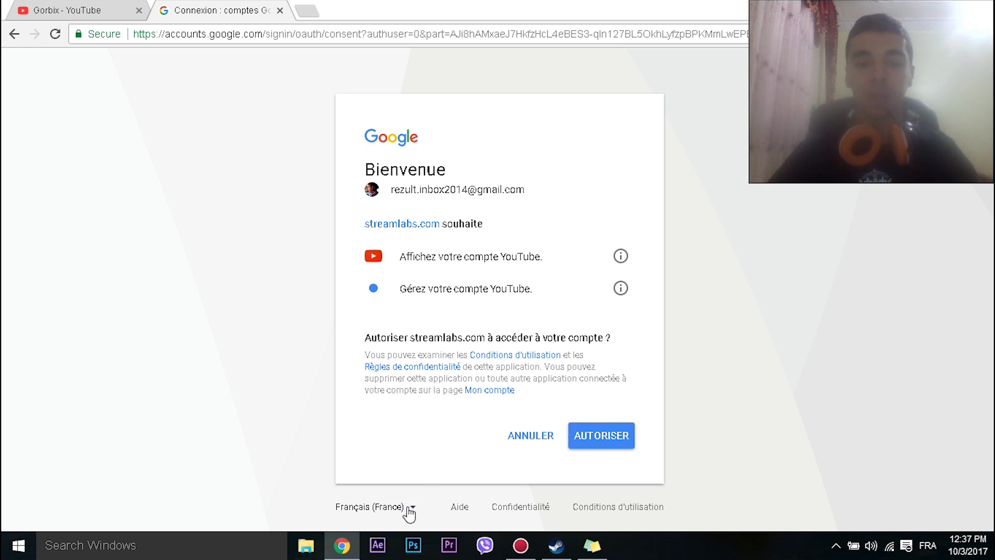
pyautogui.click(375, 507)
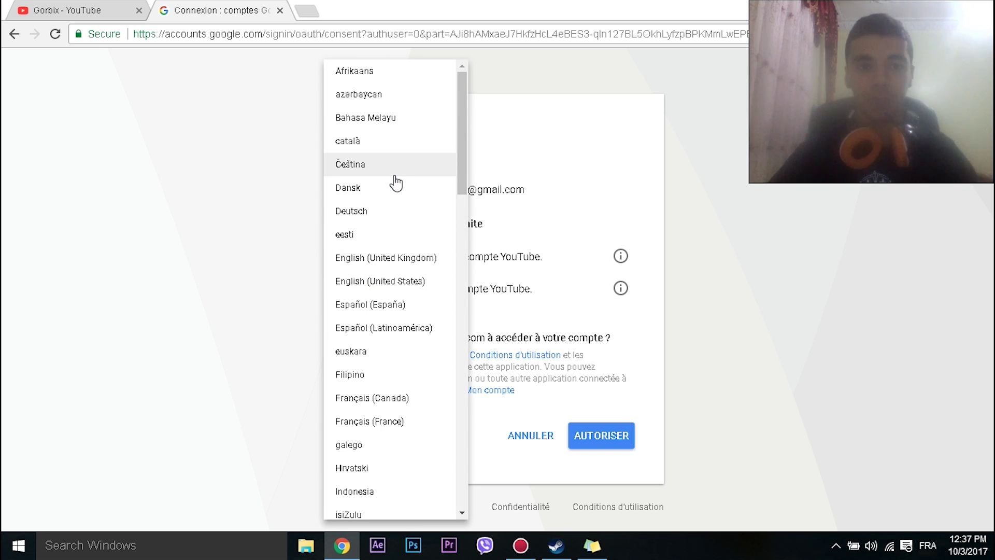
pyautogui.click(382, 280)
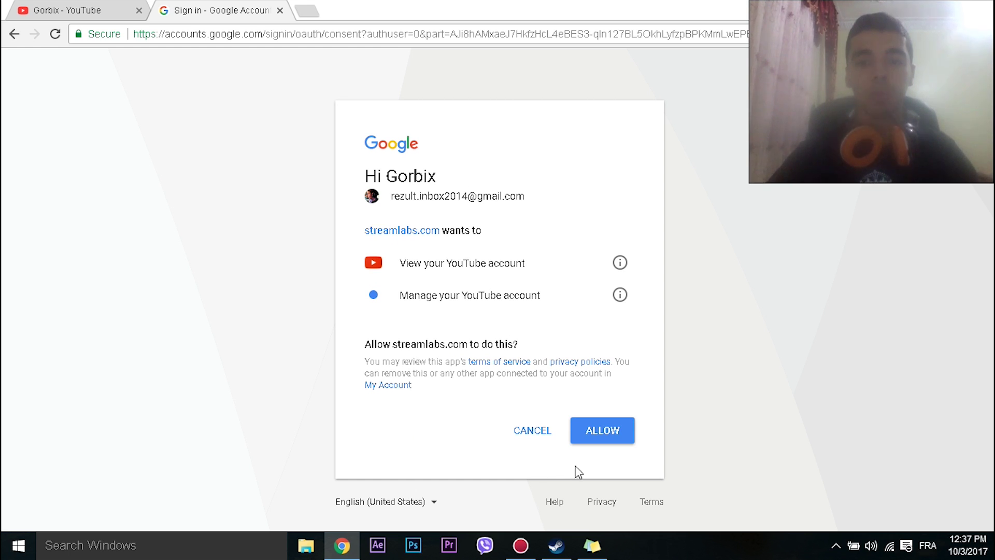
pyautogui.click(604, 438)
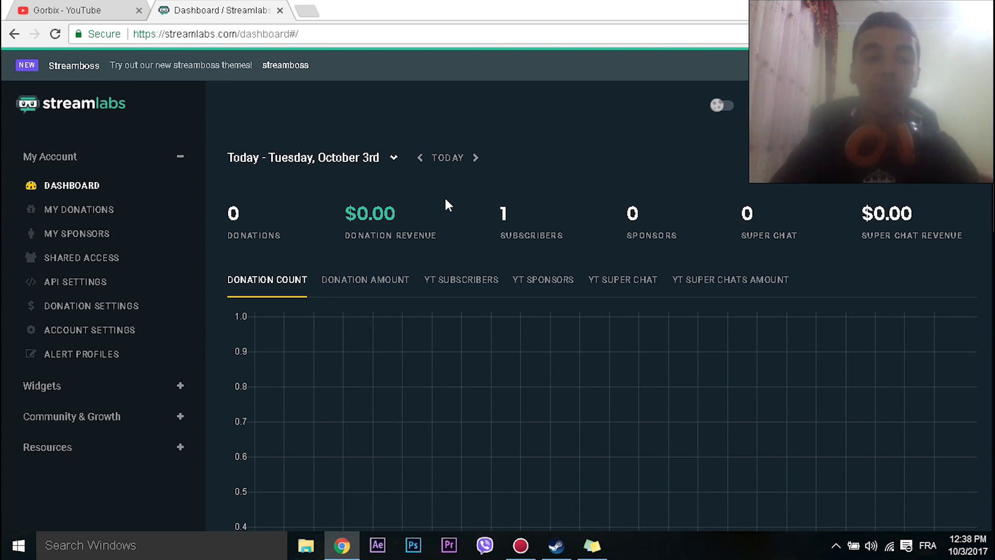
# - Scroll the dashboard down to the Recent Events subscriber list and back to the top
pyautogui.scroll(-3, 472, 308)
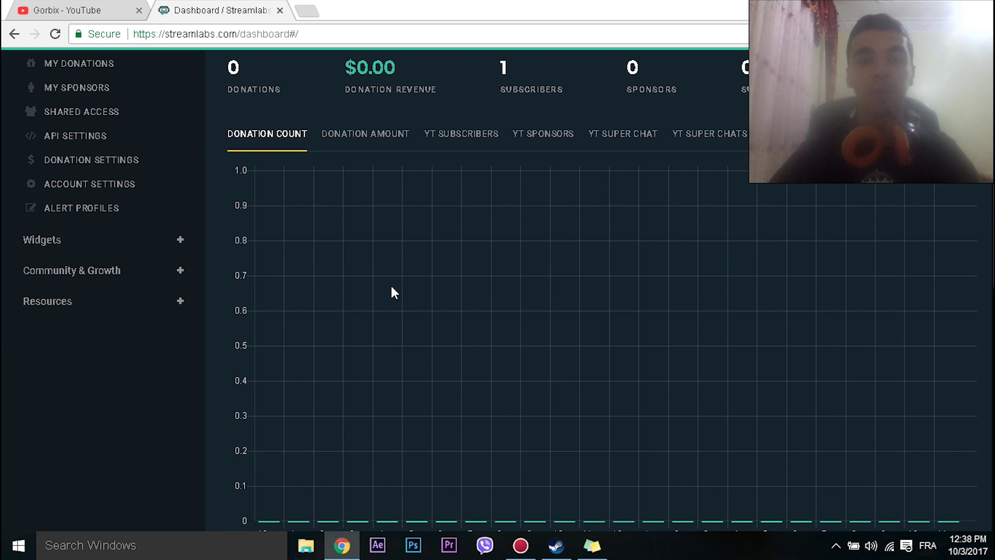
pyautogui.scroll(-5, 394, 290)
pyautogui.scroll(4, 410, 284)
pyautogui.scroll(1, 303, 224)
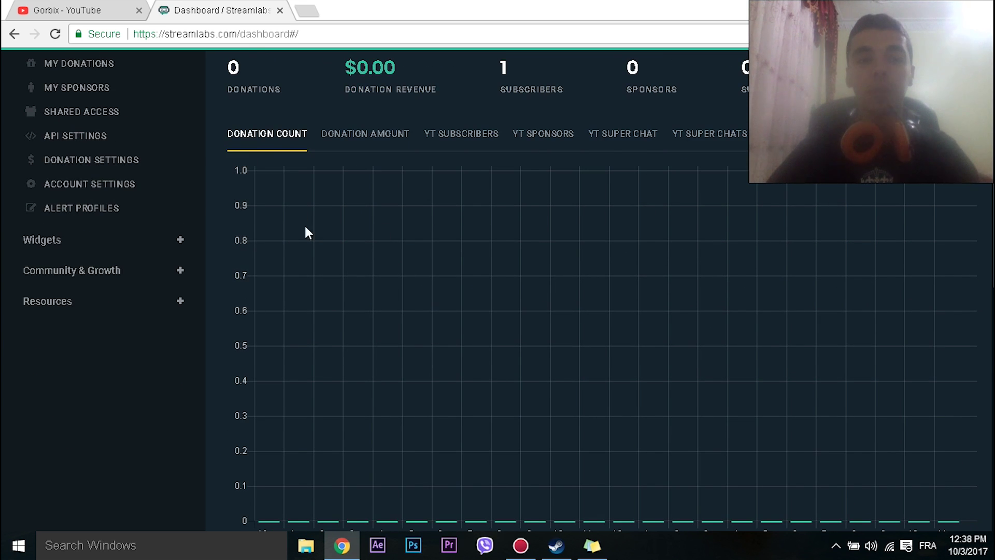
pyautogui.scroll(3, 456, 225)
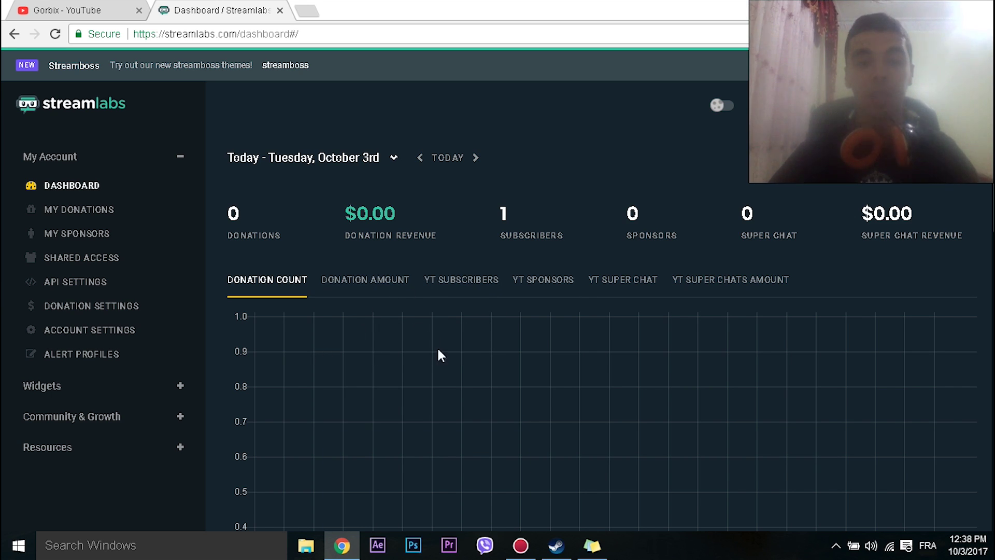
pyautogui.scroll(-8, 488, 290)
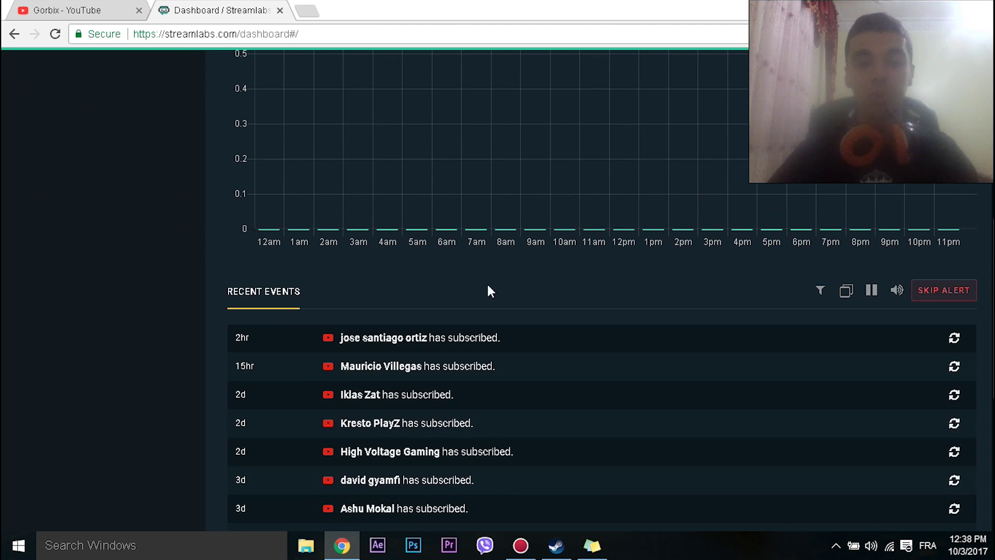
pyautogui.scroll(-3, 347, 306)
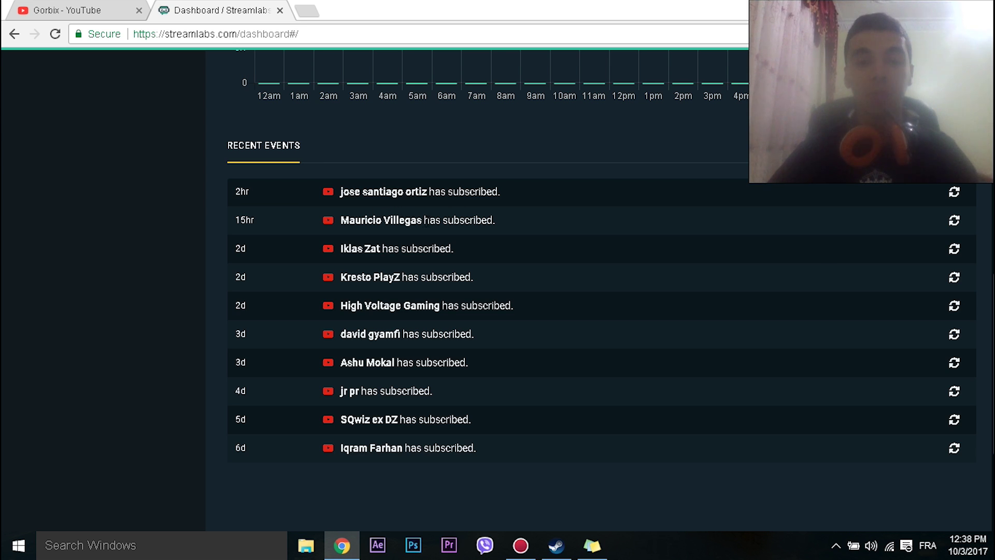
pyautogui.scroll(4, 415, 244)
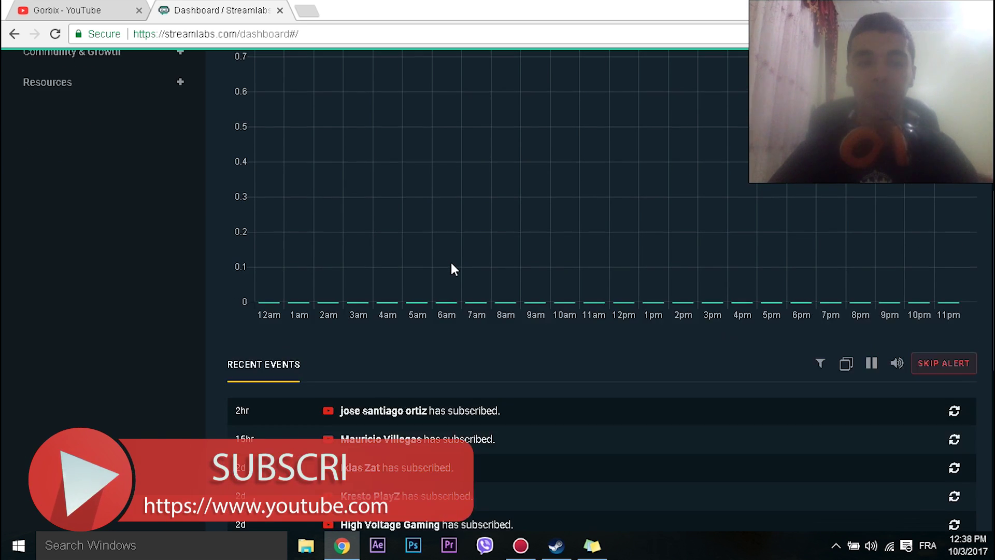
pyautogui.scroll(7, 452, 264)
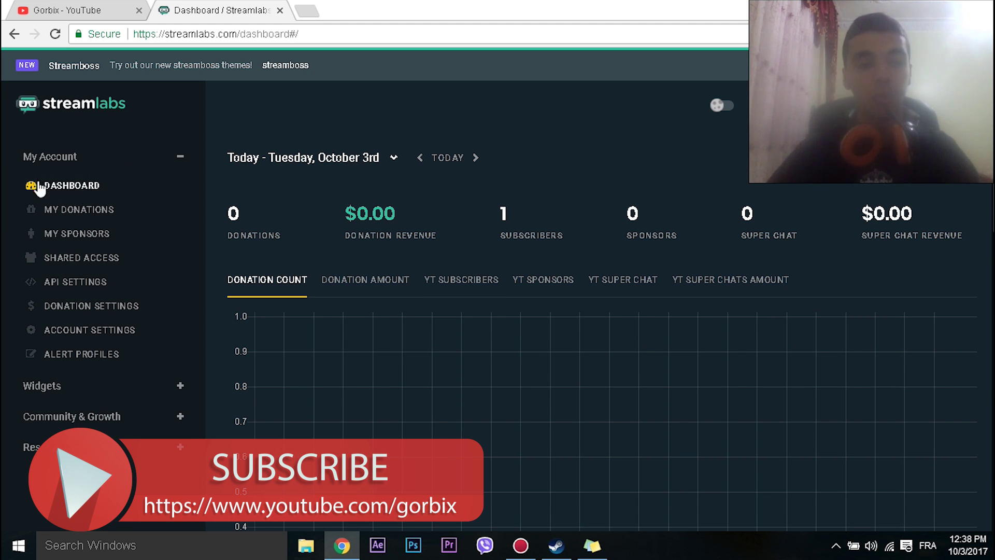
# - Copy the tip page link address from Donation Settings and open a new blank tab
pyautogui.click(132, 307)
pyautogui.scroll(-1, 344, 259)
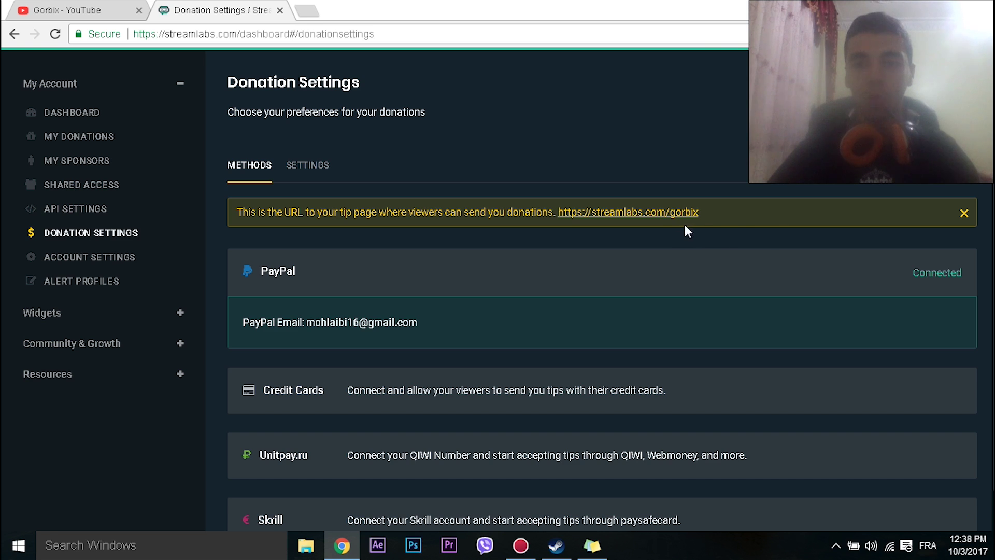
pyautogui.click(610, 217)
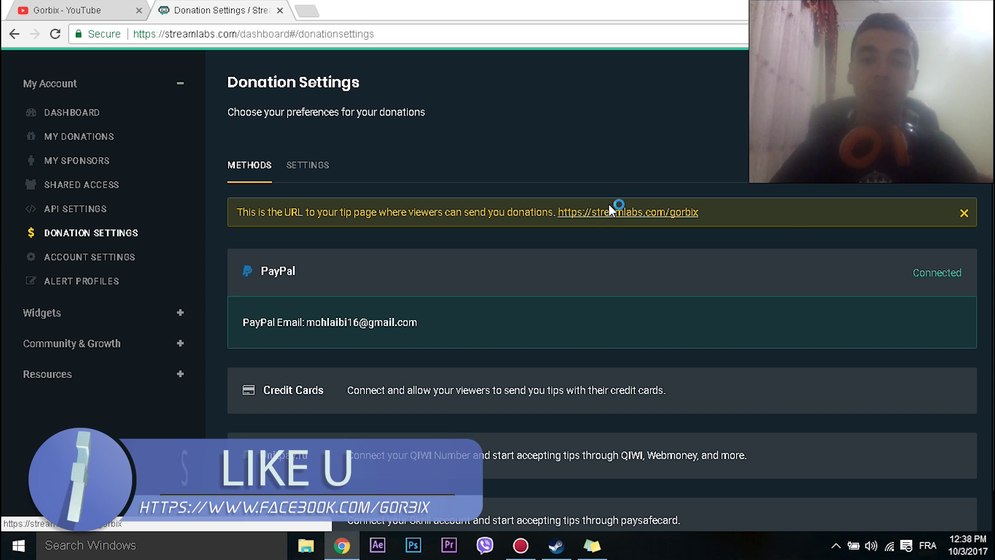
pyautogui.rightClick(679, 214)
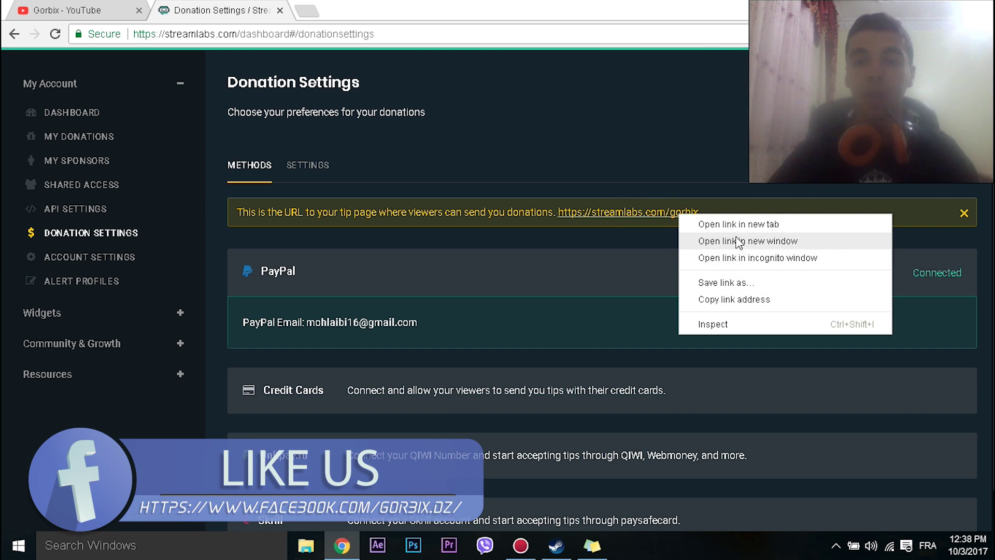
pyautogui.click(741, 299)
pyautogui.scroll(2, 414, 254)
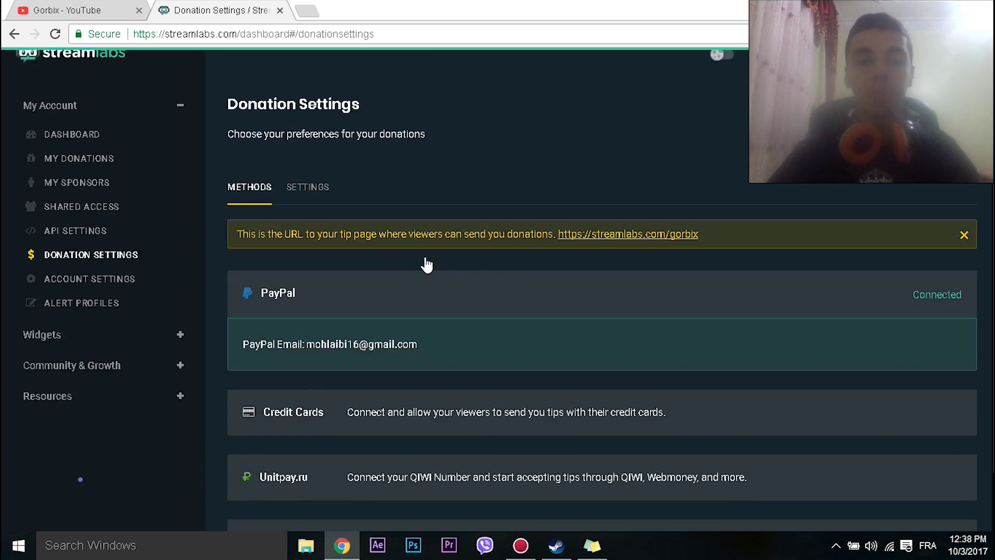
pyautogui.click(308, 11)
# - Load the pasted tip page link and enter a 10 USD donation with the message 'thank you'
pyautogui.rightClick(335, 33)
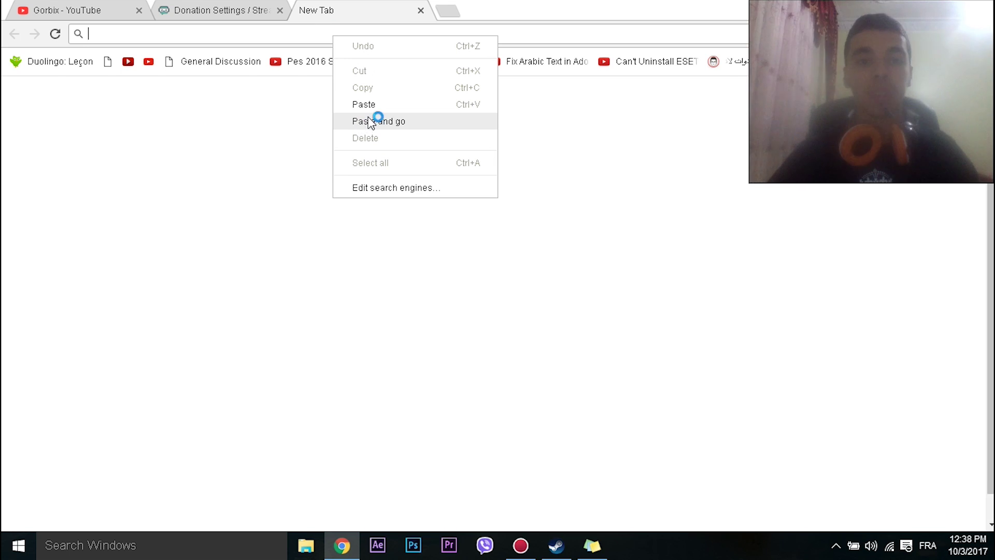
pyautogui.click(378, 121)
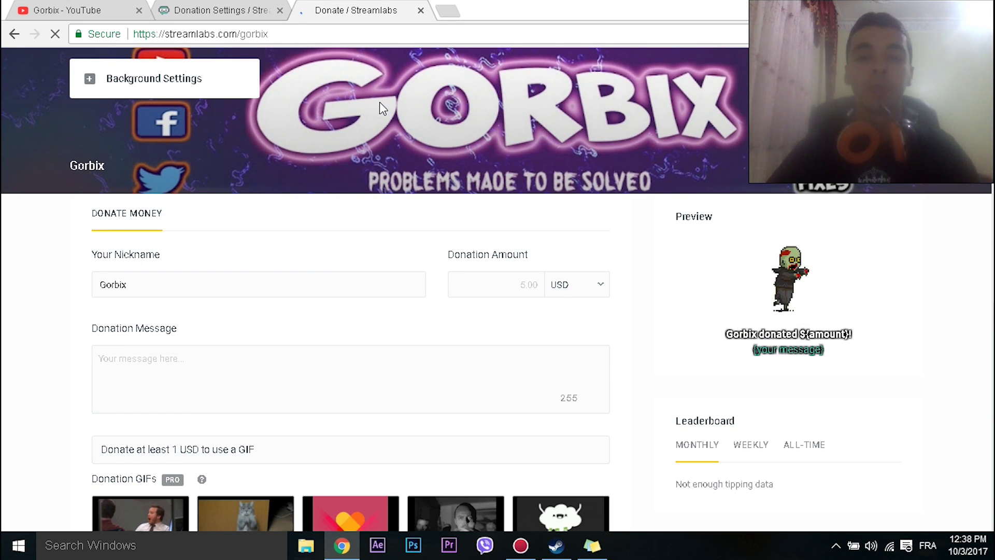
pyautogui.scroll(-1, 376, 111)
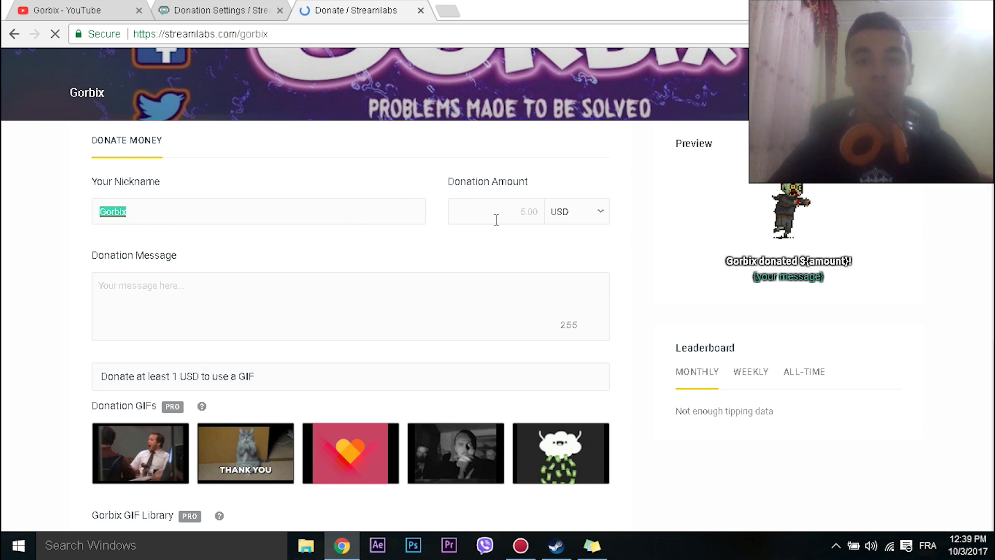
pyautogui.write('10')
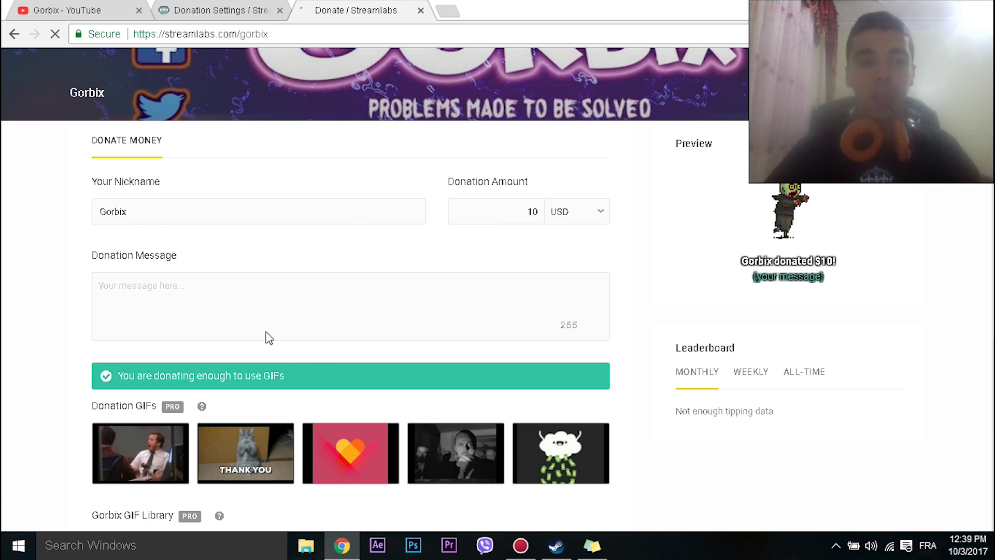
pyautogui.click(205, 274)
pyautogui.write('thank you')
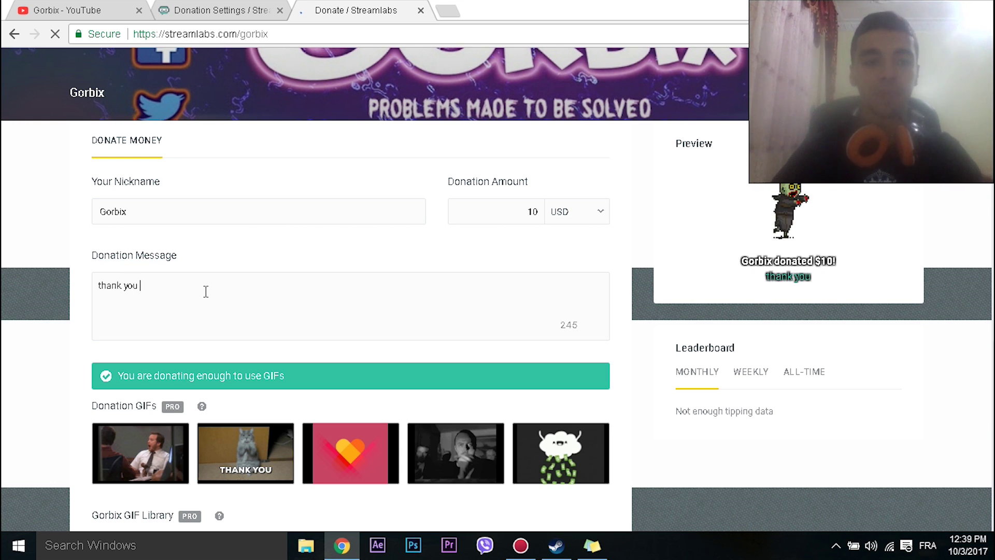
pyautogui.scroll(-7, 444, 373)
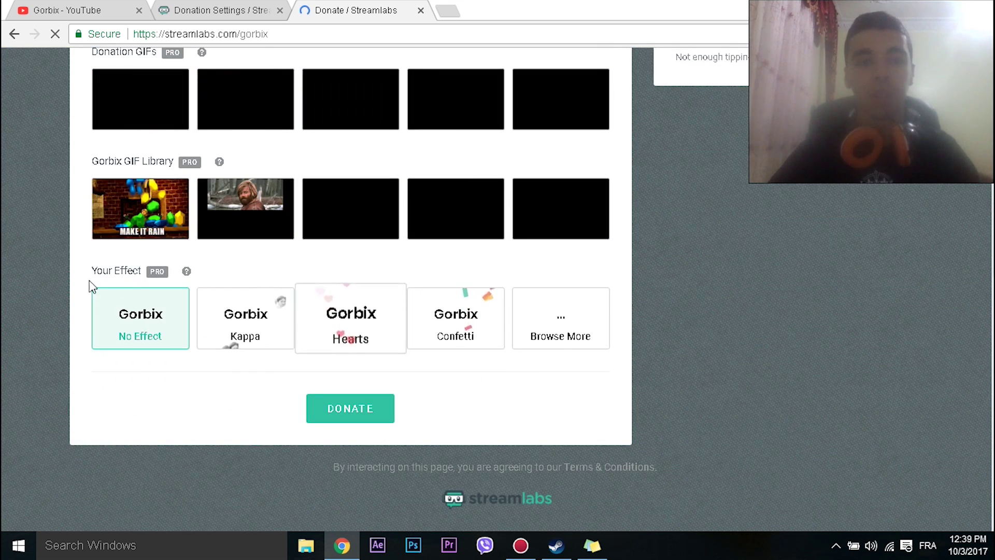
pyautogui.scroll(3, 92, 286)
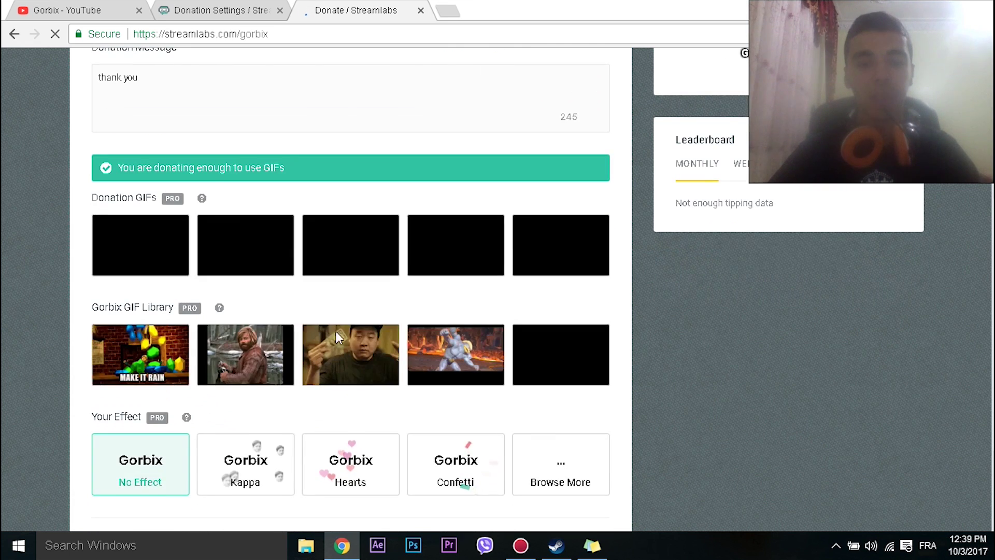
# - Pick the third library GIF and apply the Kappa particle effect to the donation
pyautogui.click(326, 367)
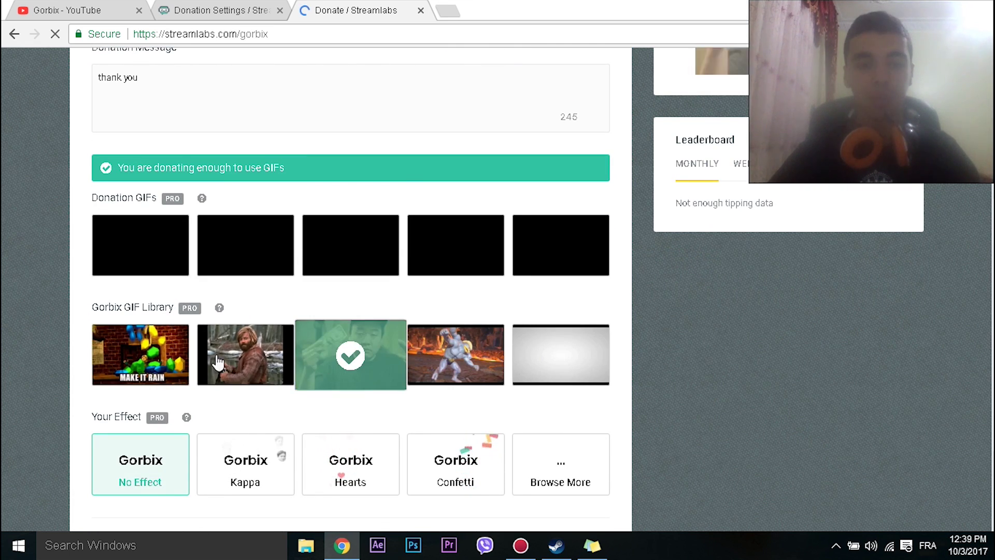
pyautogui.scroll(-3, 55, 347)
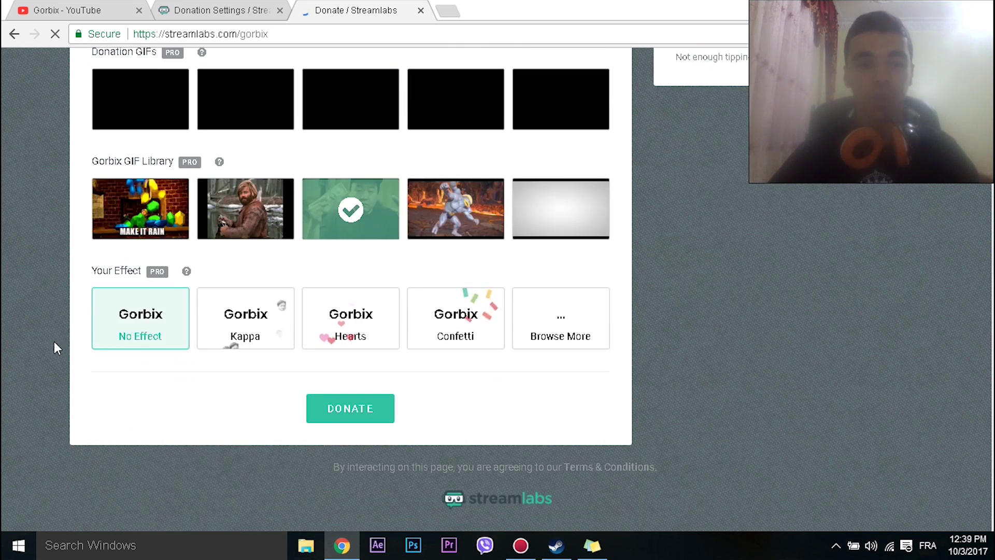
pyautogui.click(275, 346)
pyautogui.scroll(-3, 403, 332)
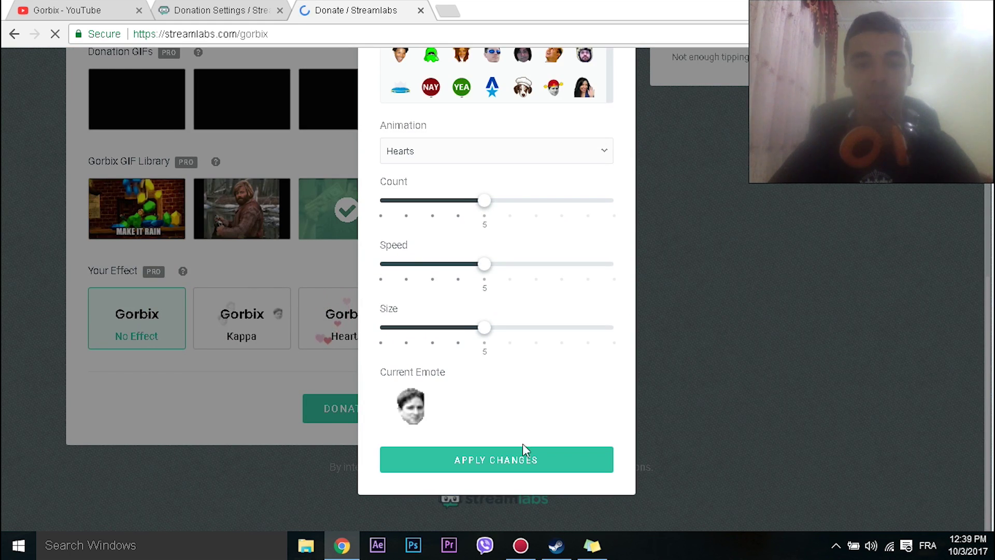
pyautogui.click(523, 446)
pyautogui.click(271, 337)
pyautogui.scroll(7, 234, 314)
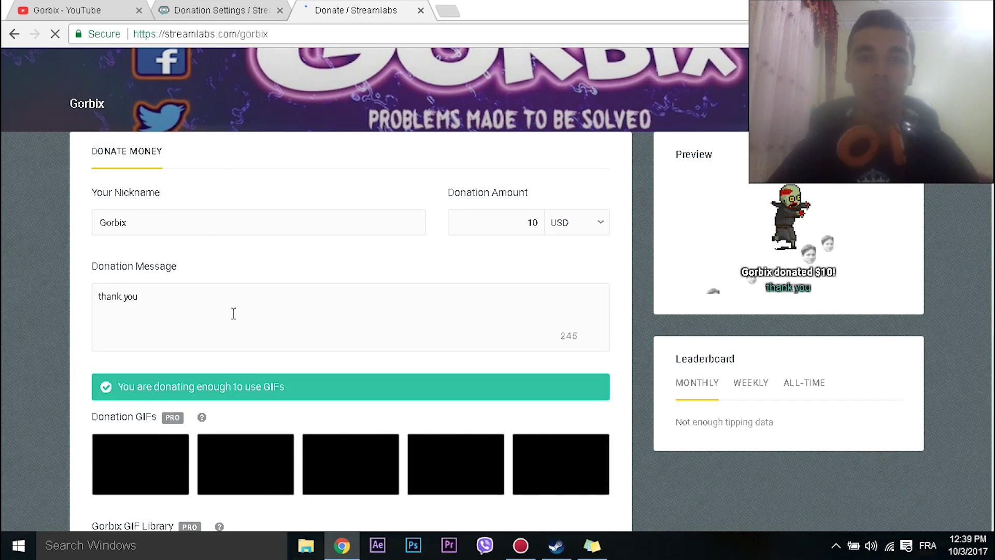
pyautogui.scroll(-7, 228, 306)
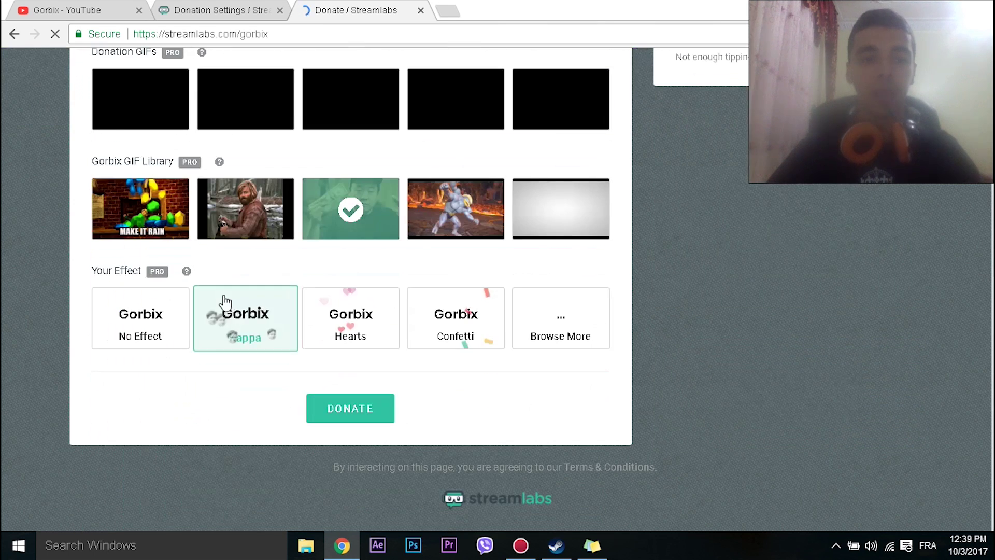
# - Submit the donation, continue past the Pro offer, and switch the $5.99/mo checkout to PayPal
pyautogui.click(361, 412)
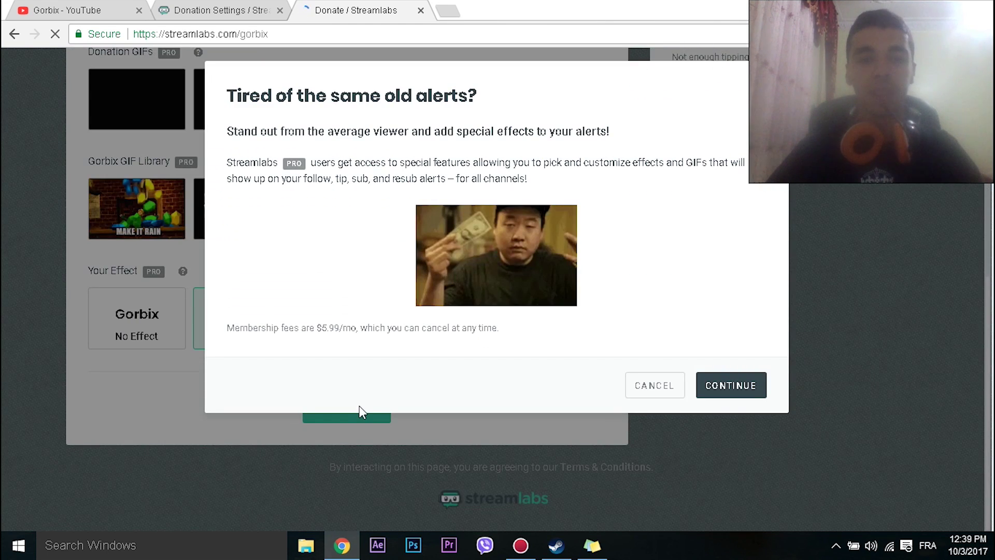
pyautogui.click(736, 387)
pyautogui.scroll(-2, 446, 337)
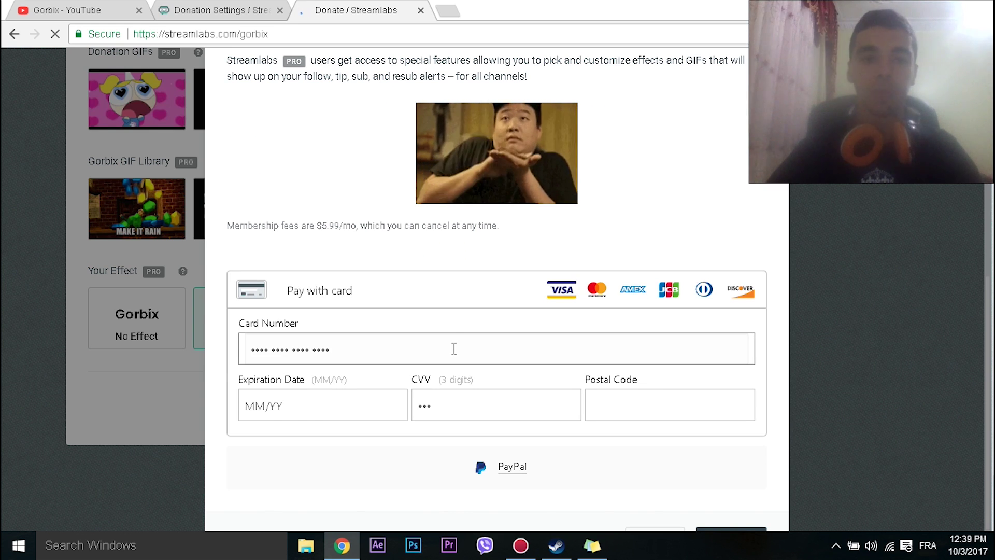
pyautogui.scroll(2, 456, 344)
pyautogui.scroll(-3, 468, 329)
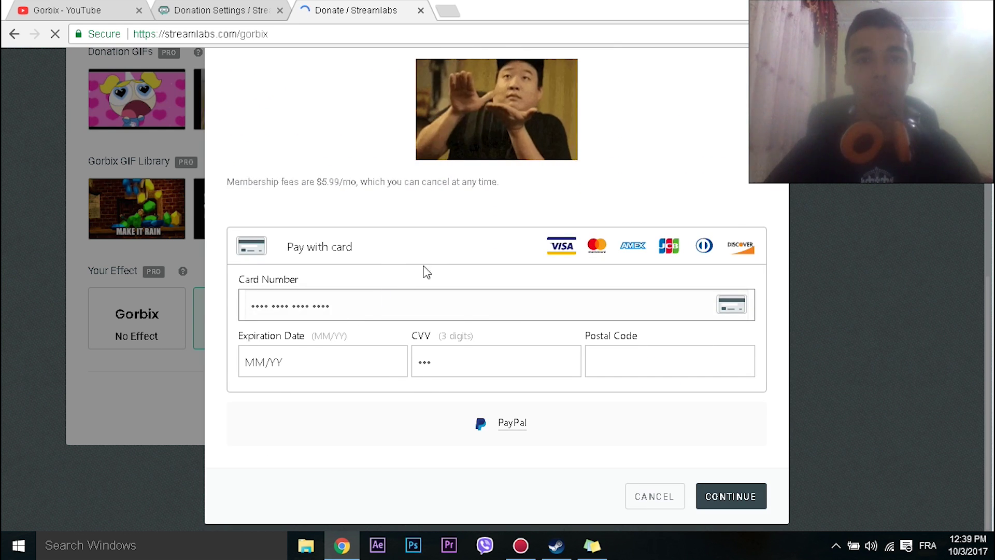
pyautogui.scroll(1, 441, 269)
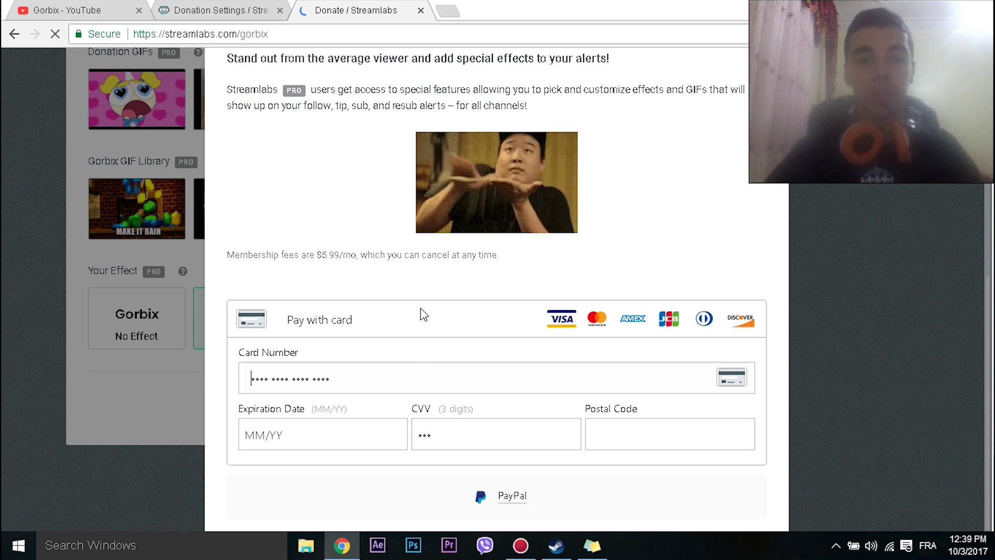
pyautogui.scroll(-2, 404, 301)
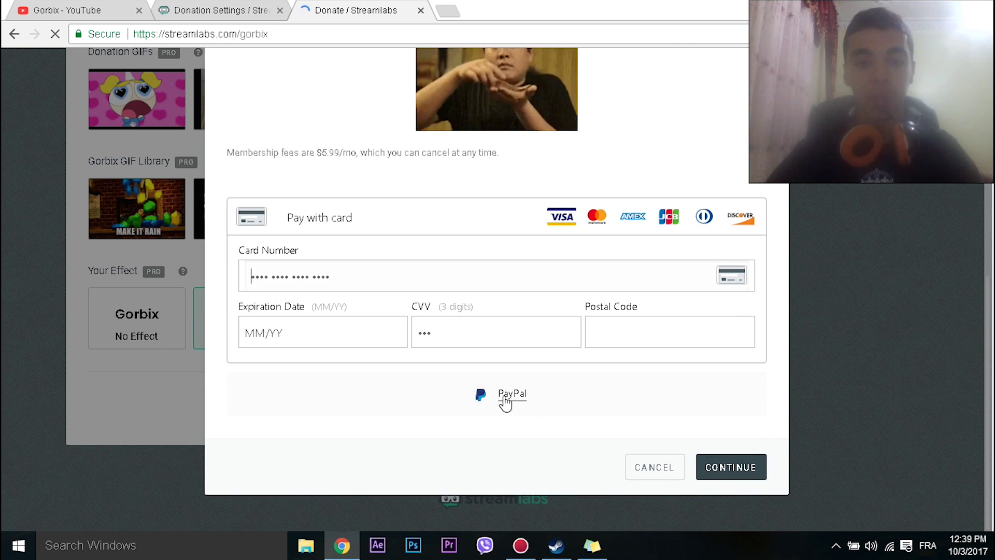
pyautogui.click(513, 394)
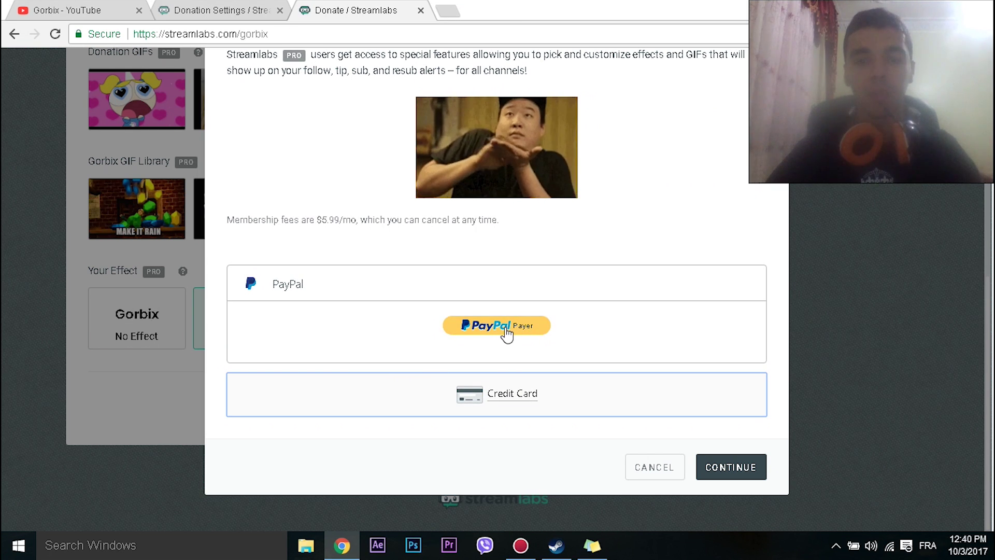
pyautogui.click(736, 470)
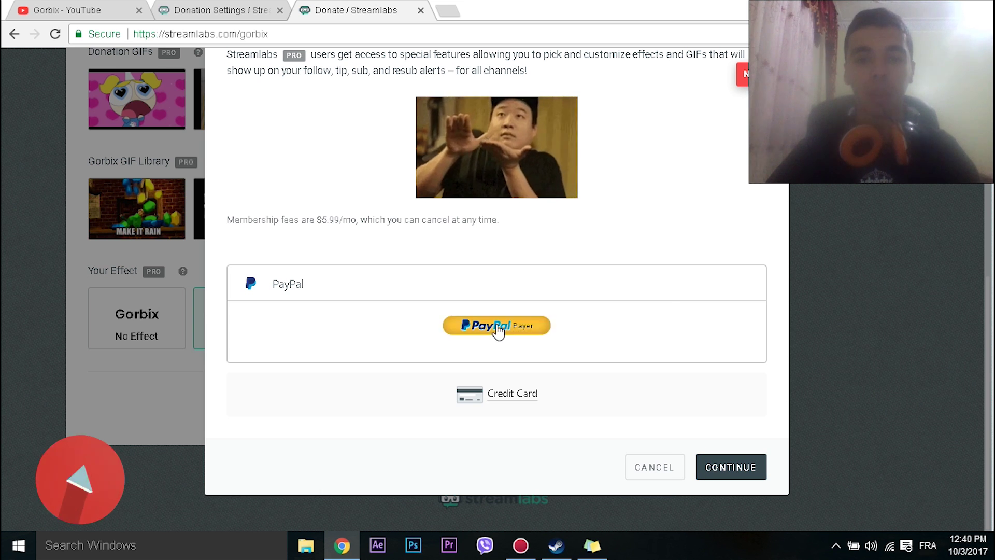
# - Open the PayPal sign-in window and clear its email field, leaving it blank
pyautogui.click(496, 329)
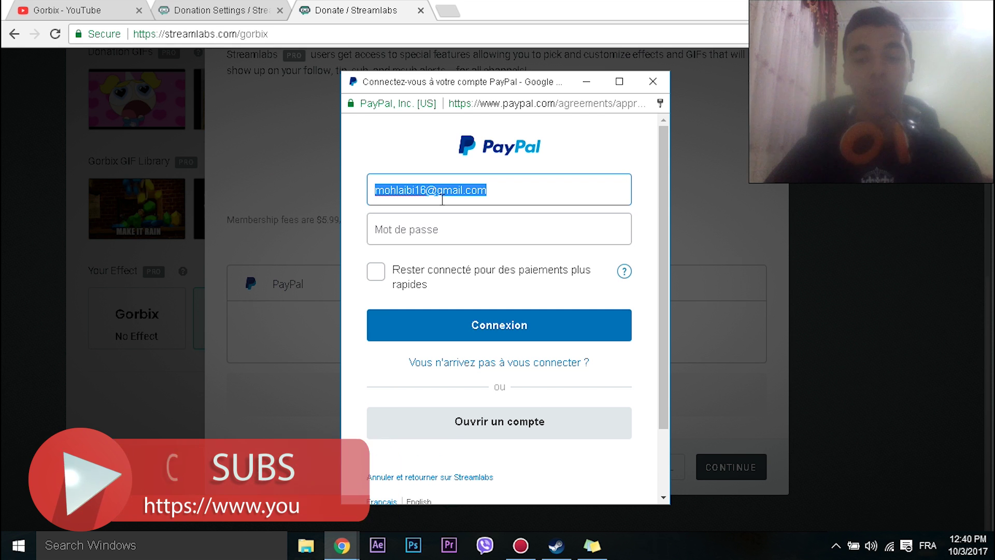
pyautogui.press('BackSpace')
pyautogui.click(562, 237)
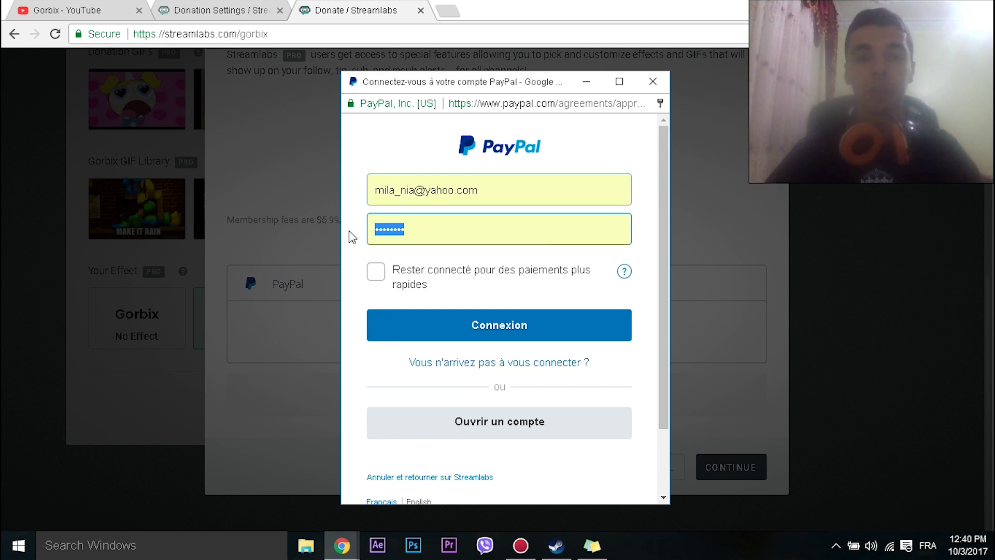
pyautogui.click(379, 236)
pyautogui.click(501, 197)
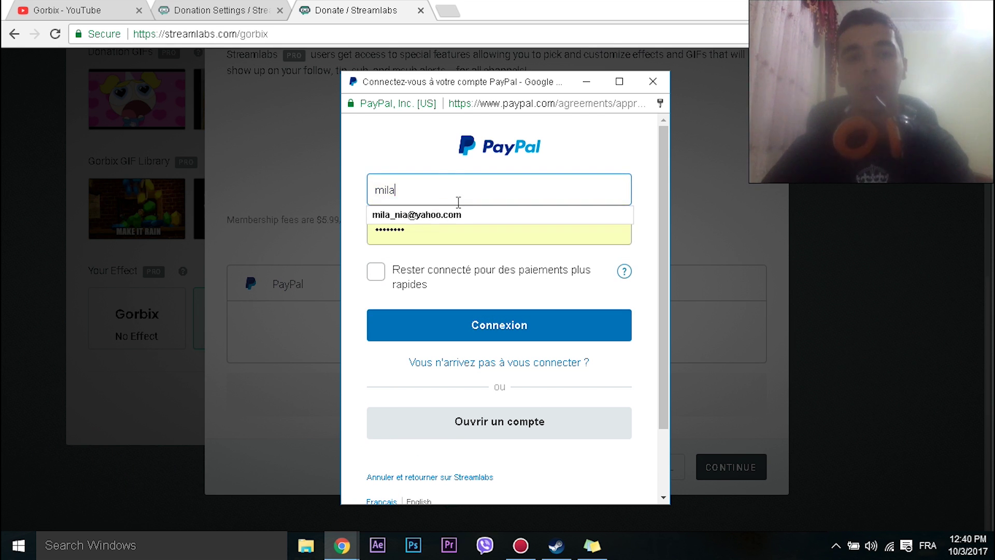
pyautogui.press('BackSpace')
pyautogui.press('Down')
pyautogui.press('Down')
pyautogui.press('Down')
pyautogui.press('BackSpace')
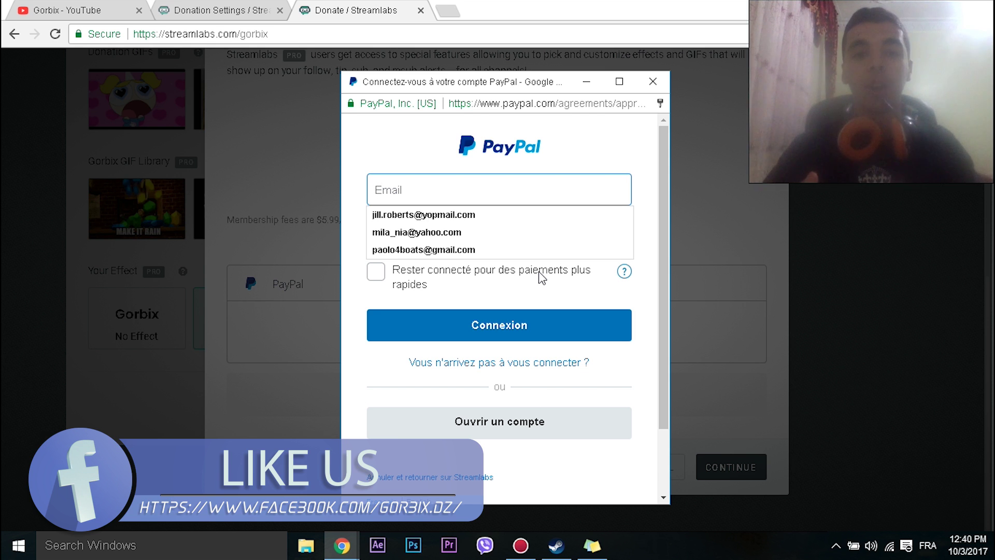
# - Check Donation Settings and the dashboard stats, then return to the Gorbix YouTube tab
pyautogui.click(218, 11)
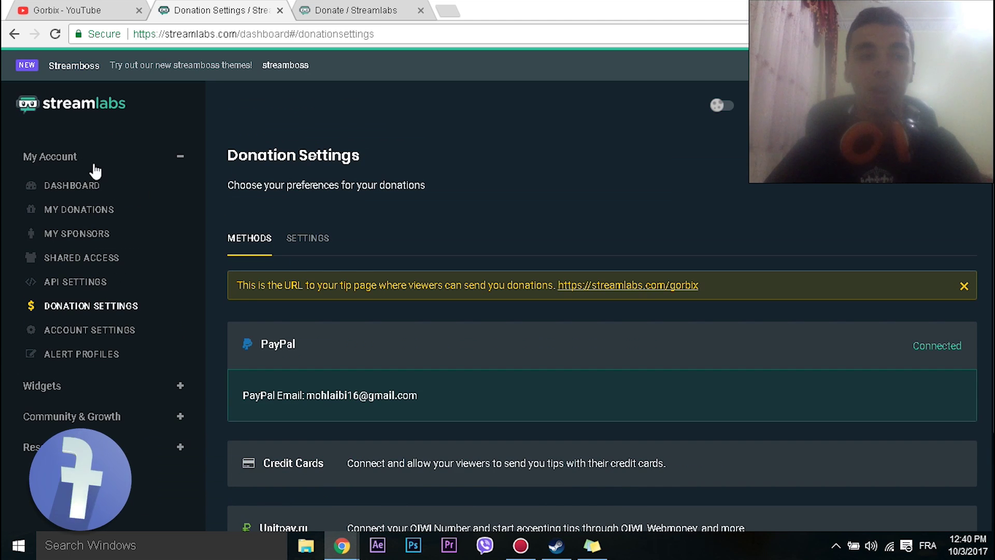
pyautogui.click(86, 186)
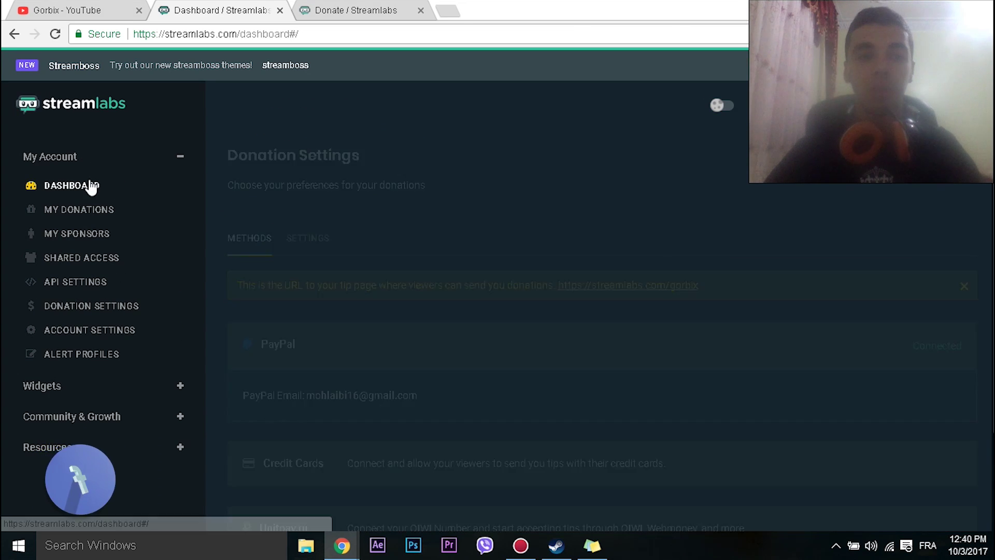
pyautogui.scroll(-5, 373, 225)
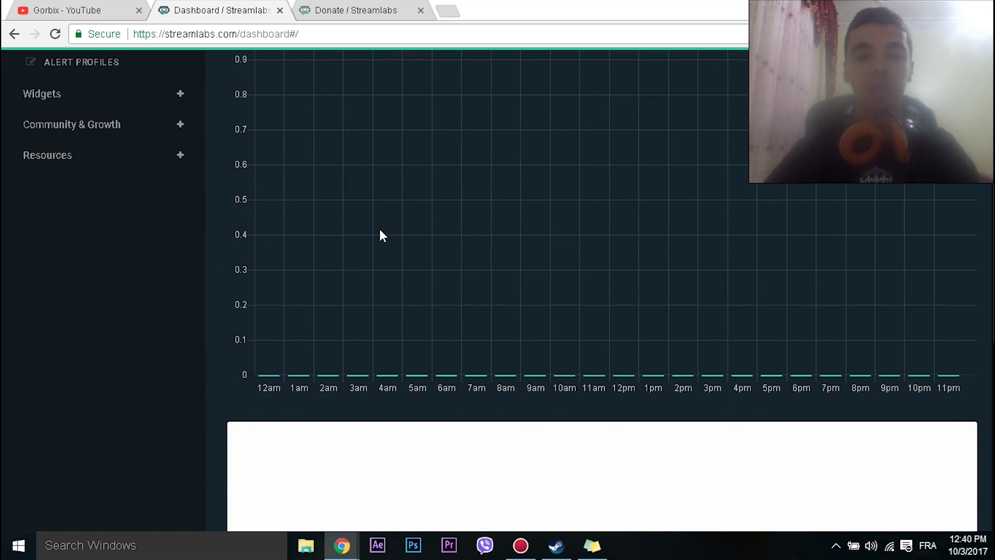
pyautogui.scroll(3, 381, 232)
pyautogui.scroll(2, 318, 229)
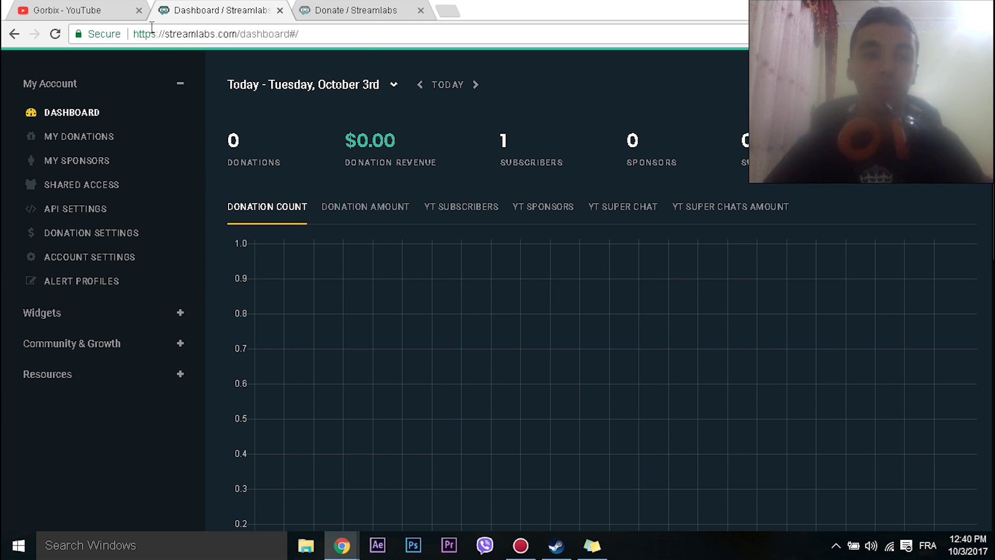
pyautogui.click(120, 10)
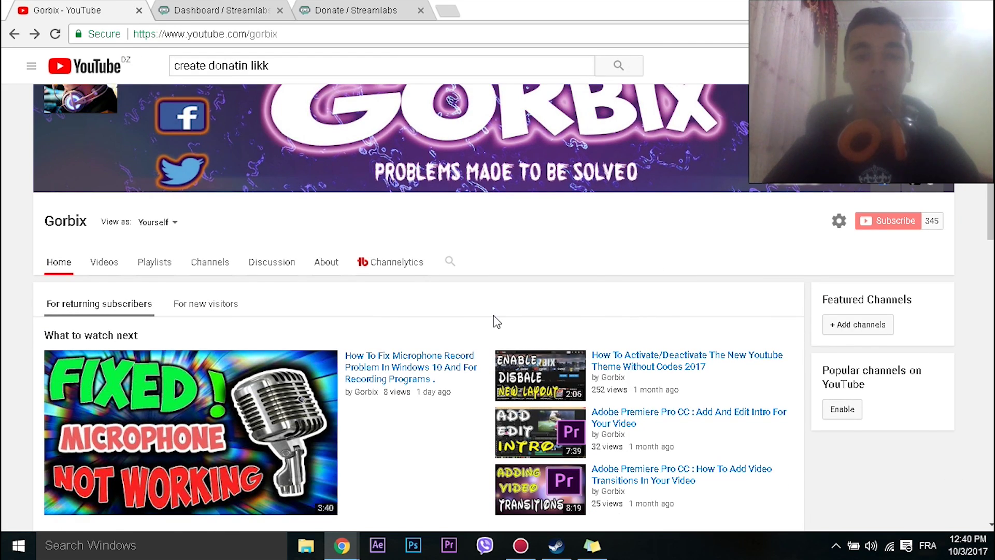
pyautogui.scroll(-1, 493, 317)
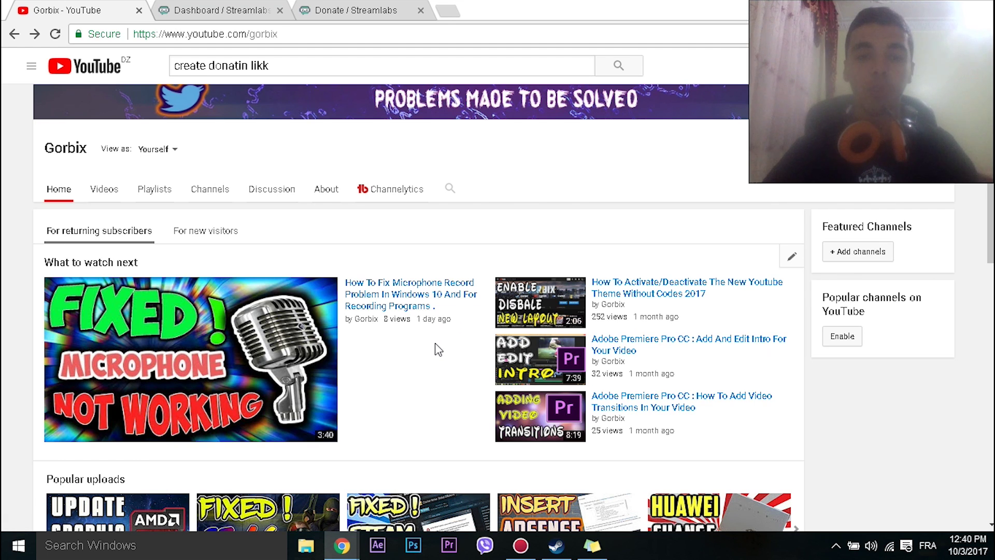